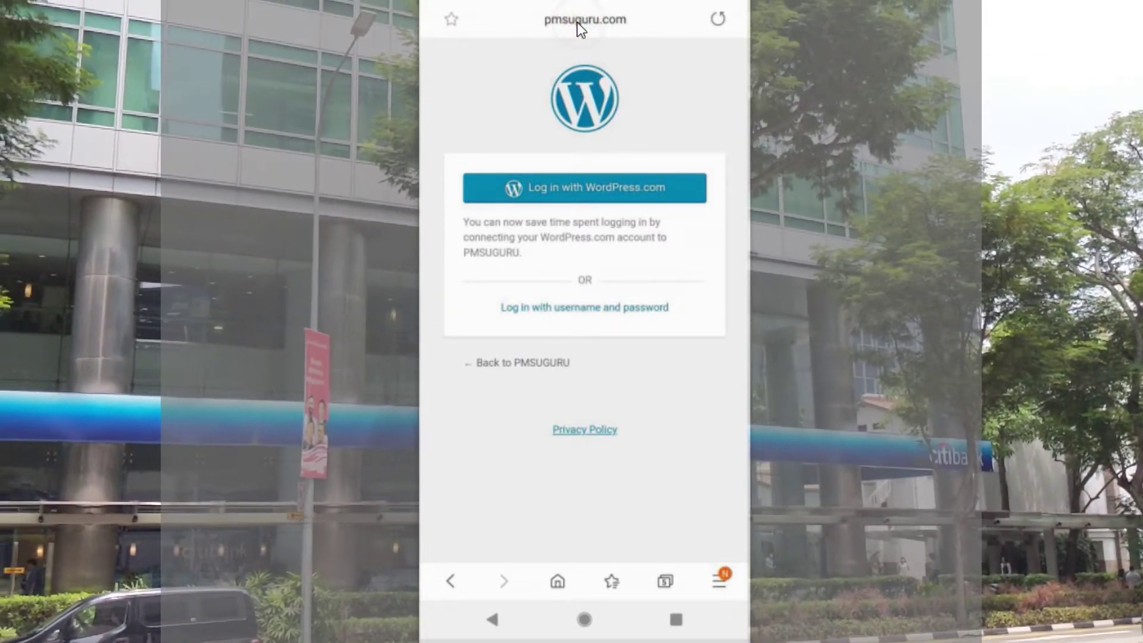
Load pmsuguru.com/wp-admin and choose to log in with username and password.
left_click(578, 23)
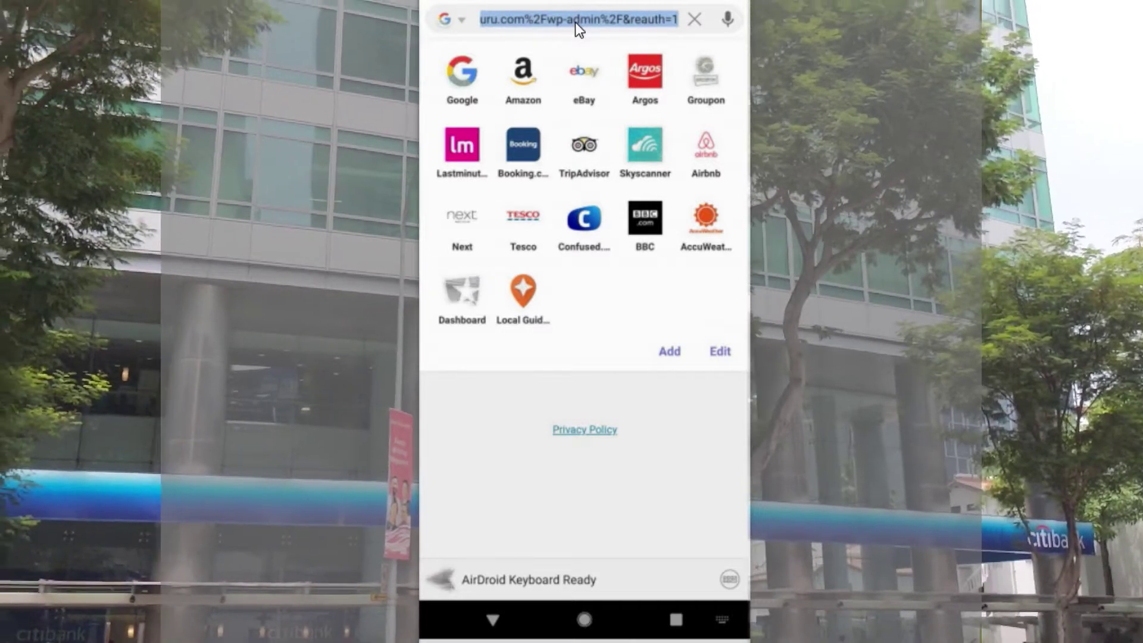
type("p")
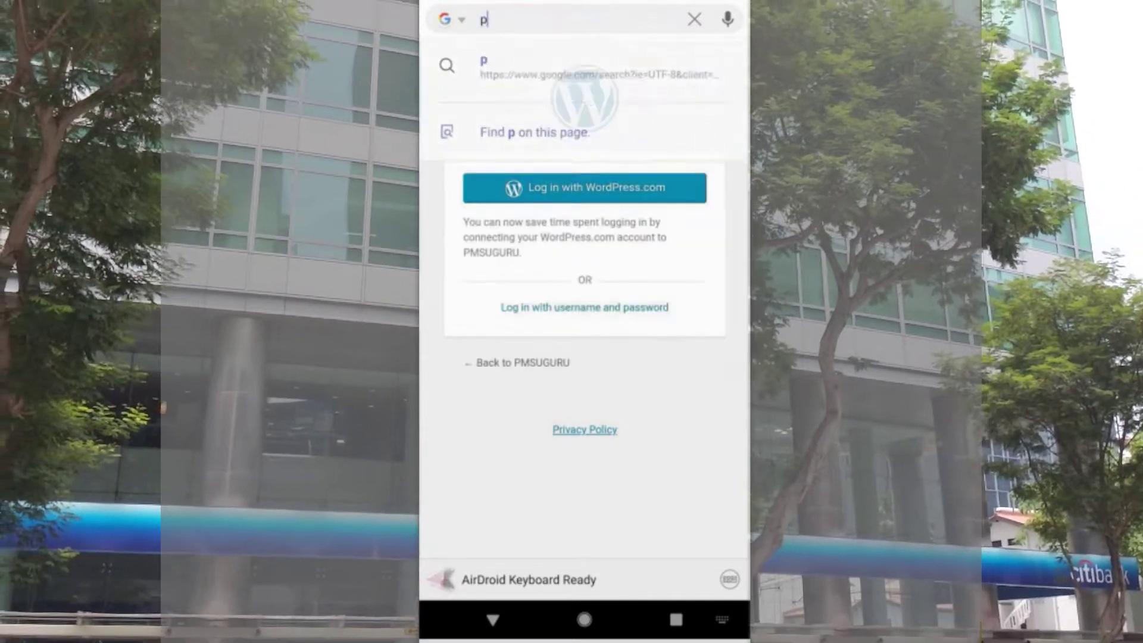
type("ms")
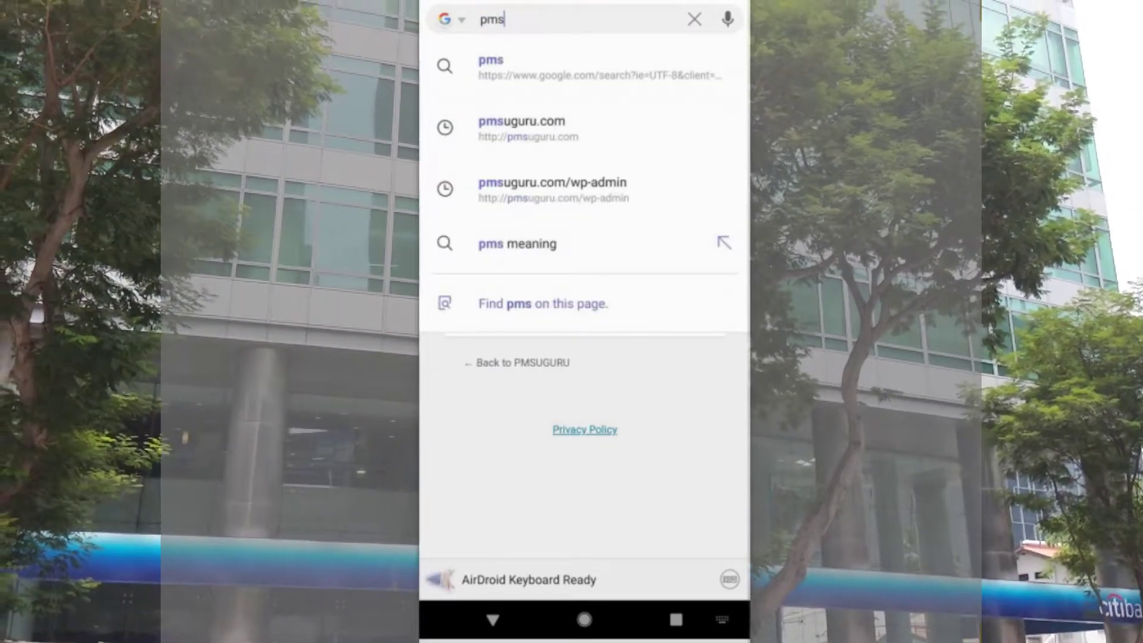
type("ugu")
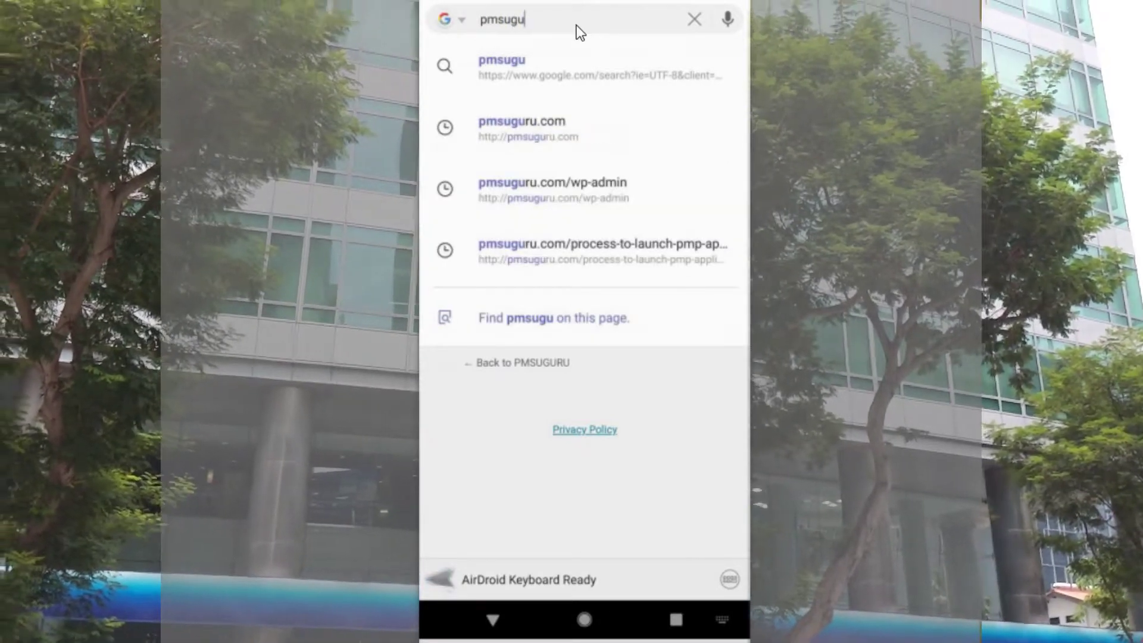
type("ru")
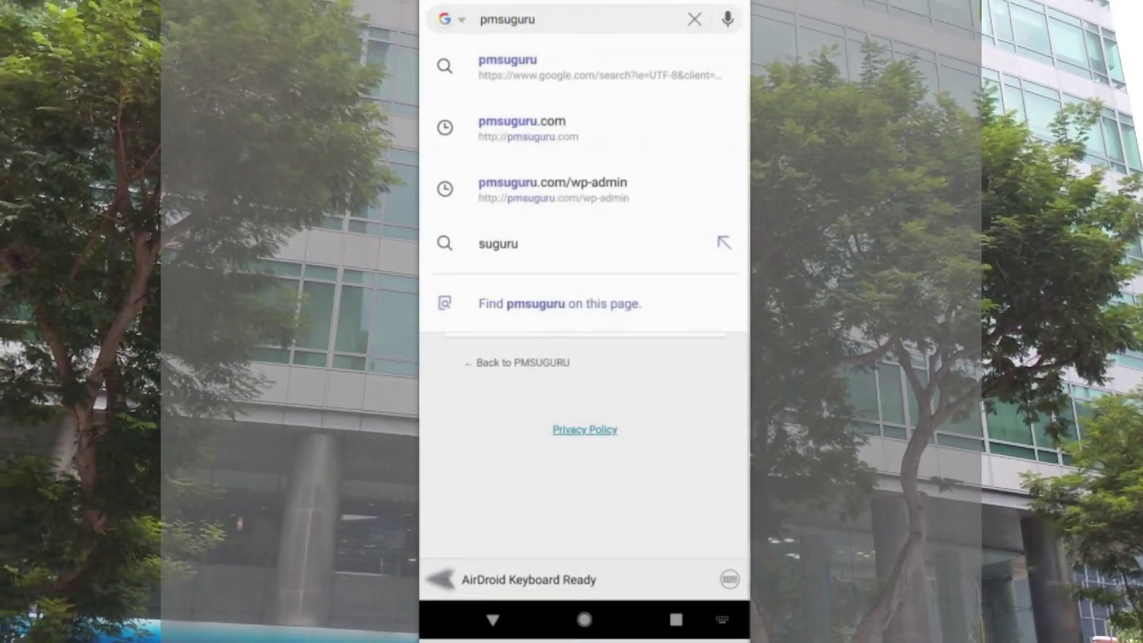
type(".com")
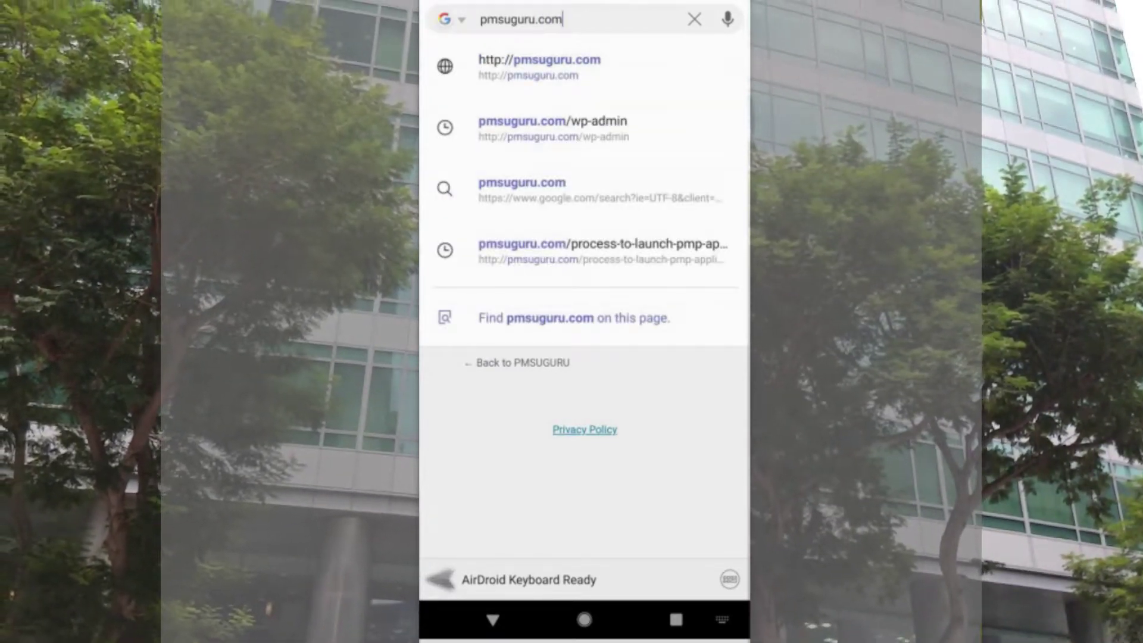
type("/")
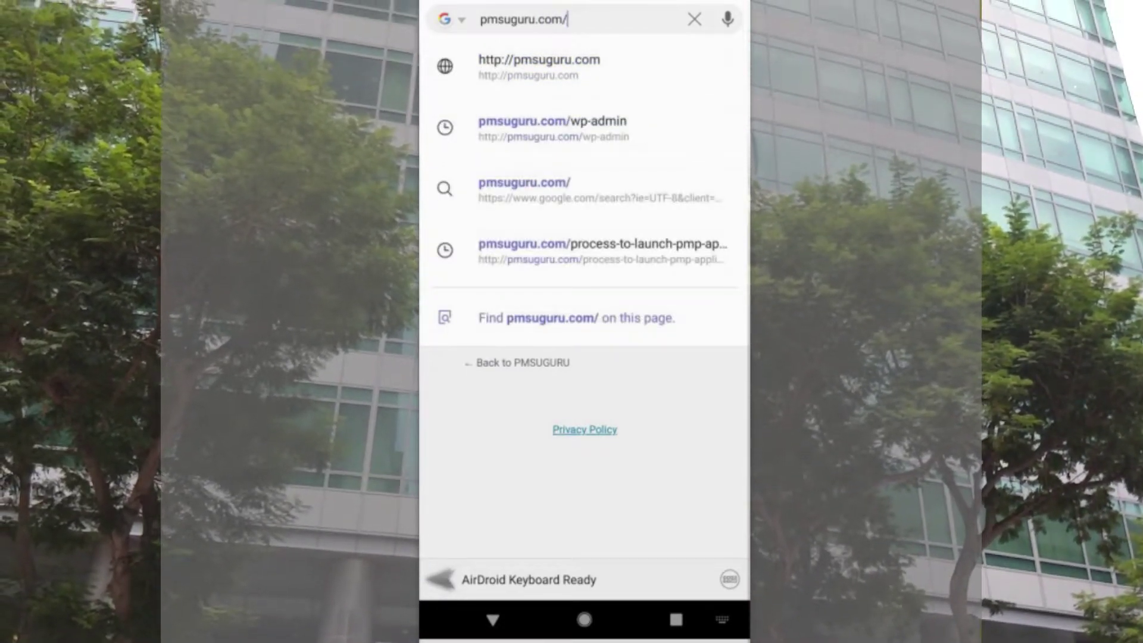
type("w")
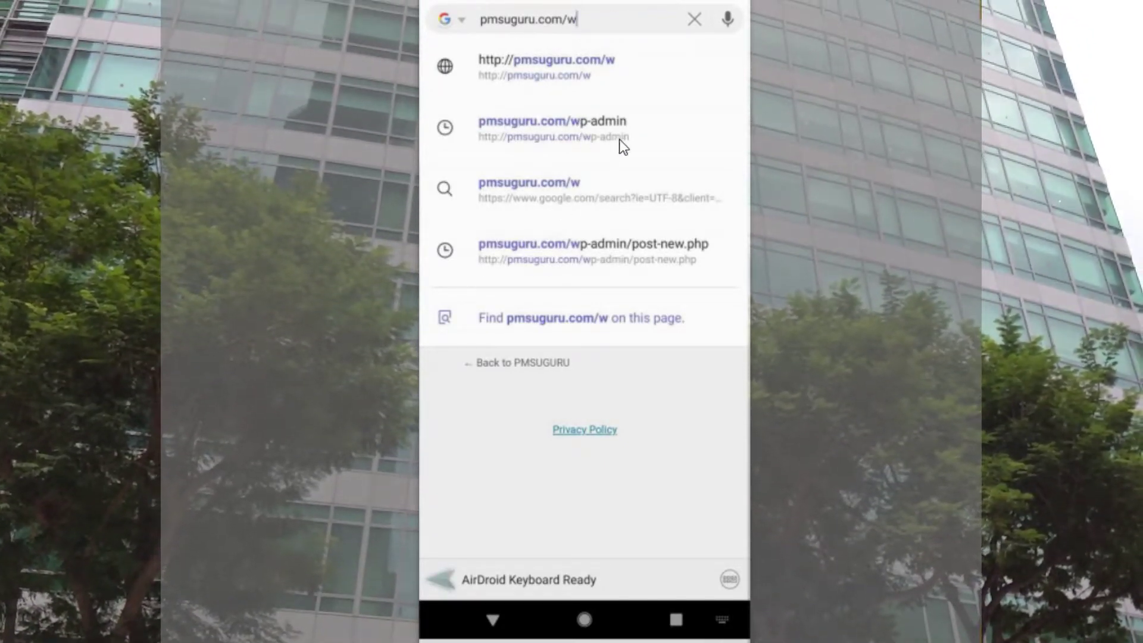
left_click(612, 131)
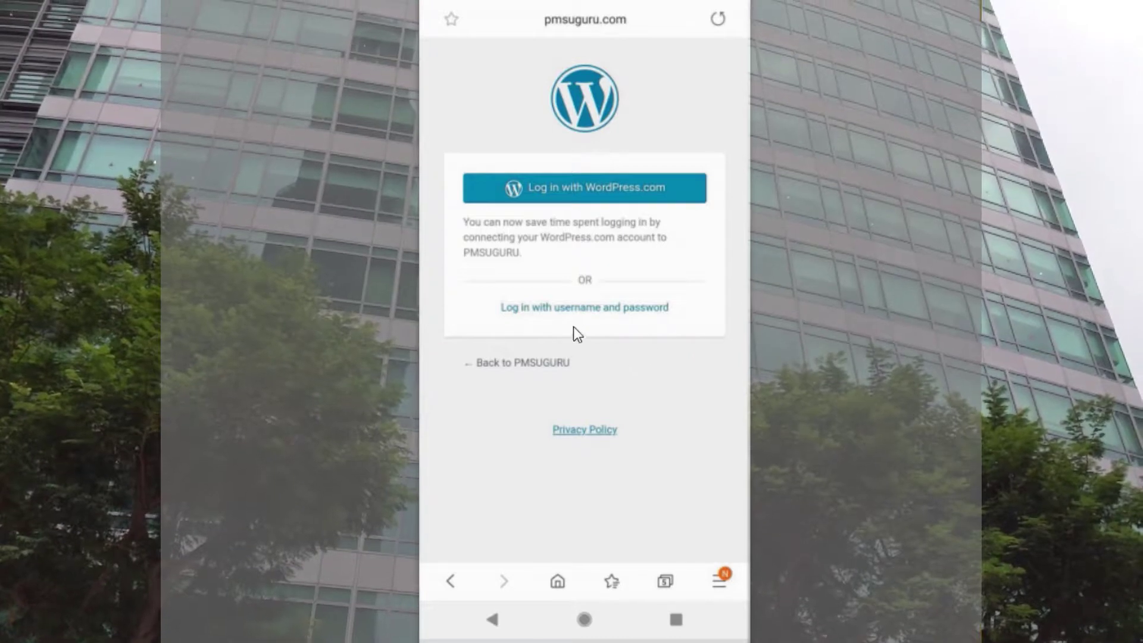
left_click(593, 305)
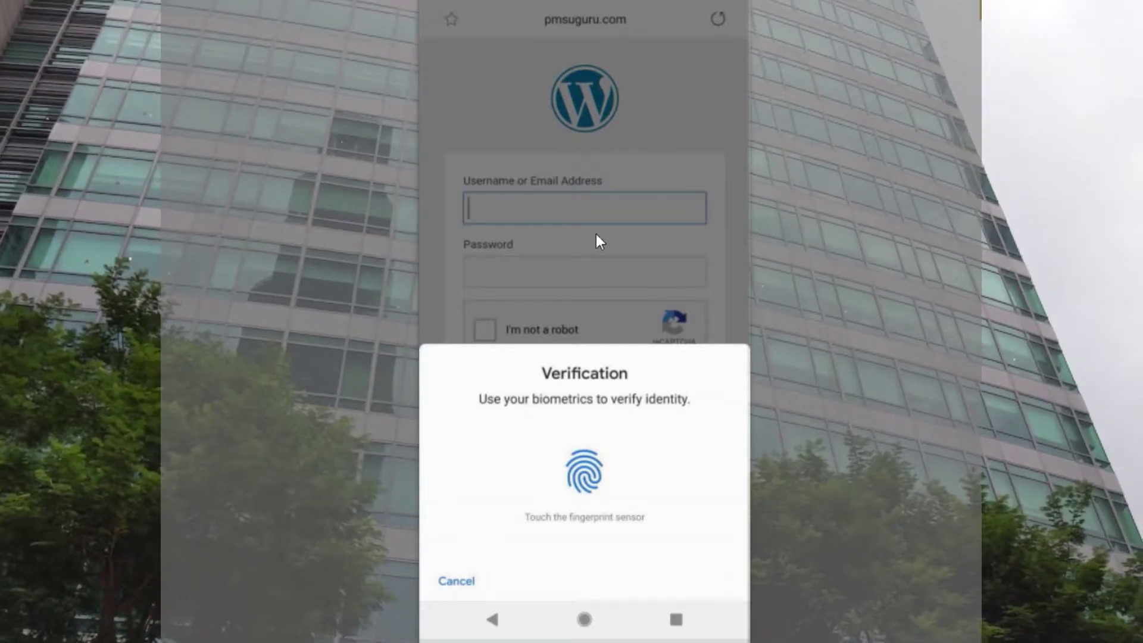
Skip the fingerprint prompt, autofill saved credentials, tick Remember Me and log in.
left_click(610, 208)
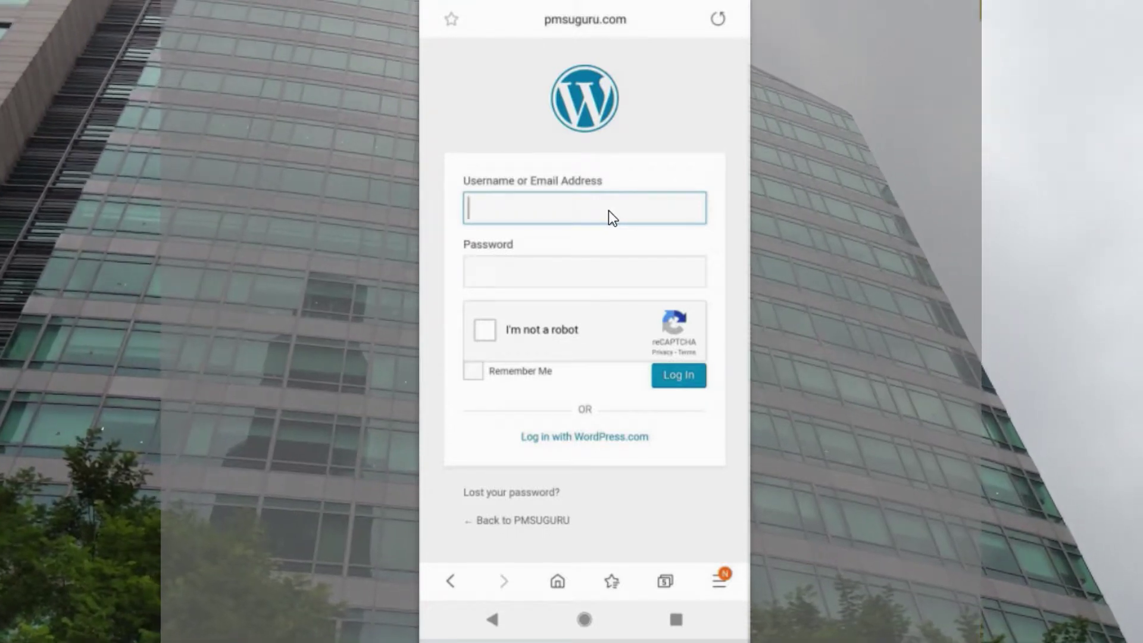
left_click(611, 214)
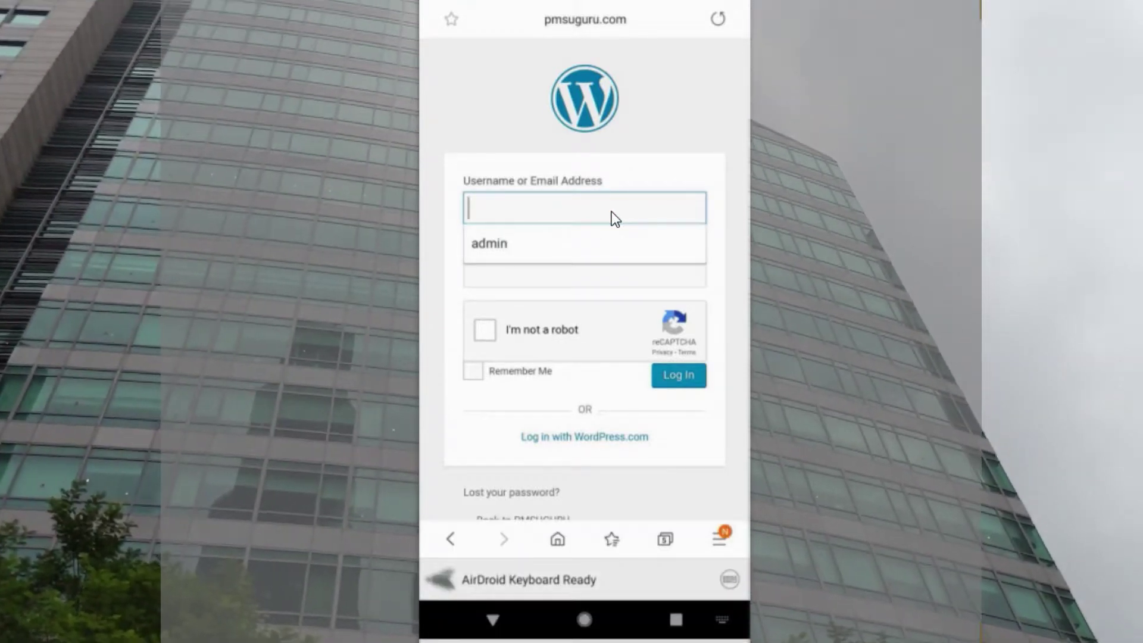
type("a")
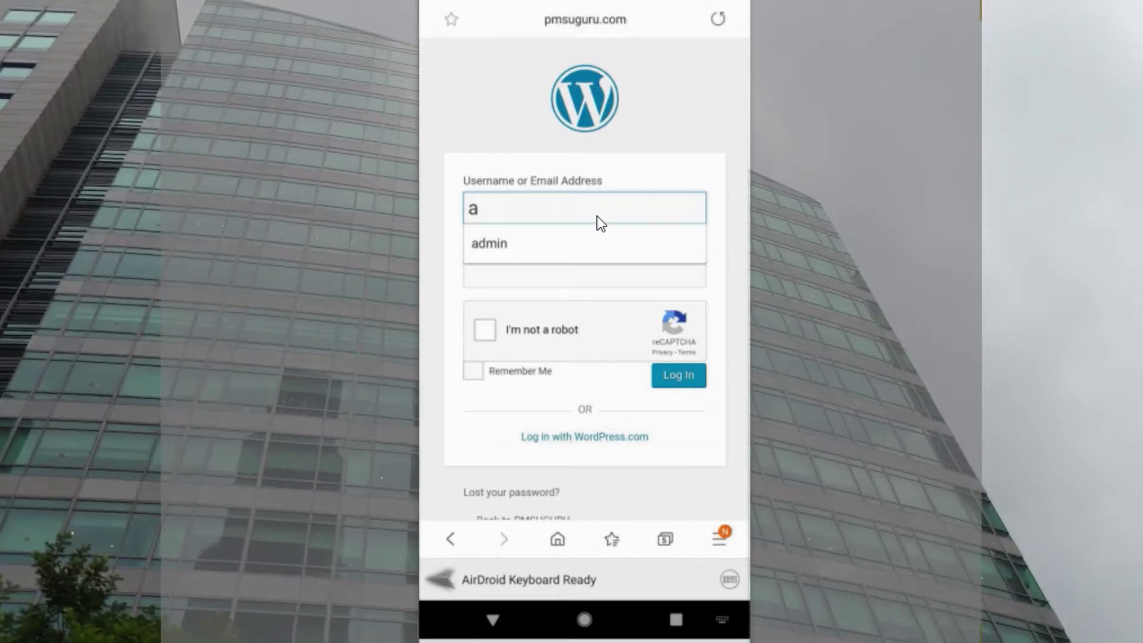
left_click(566, 246)
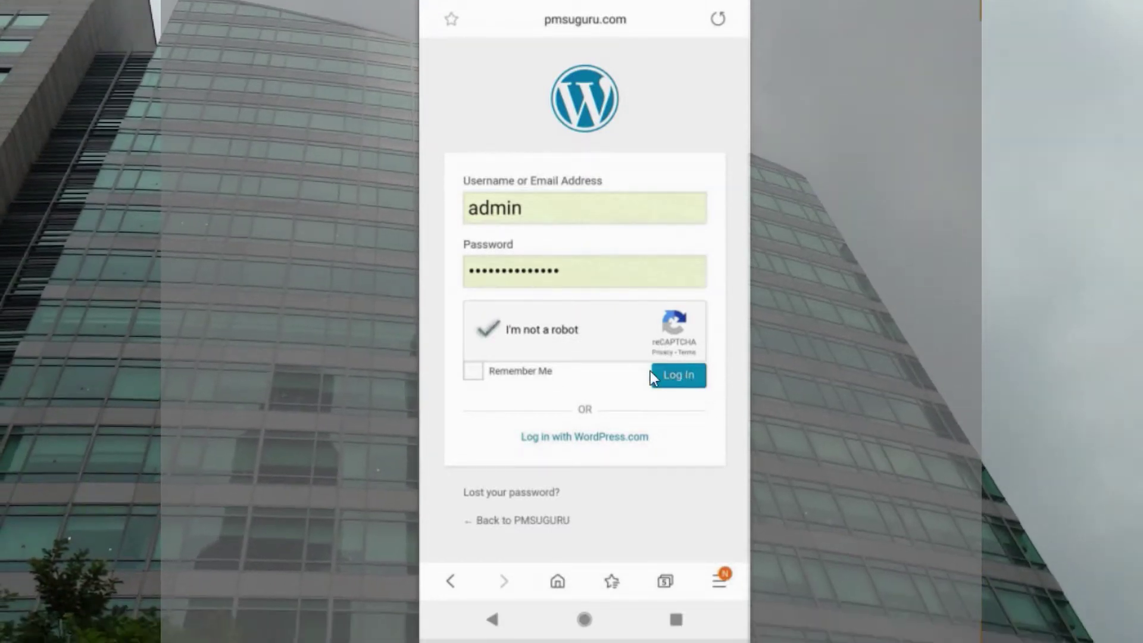
left_click(477, 370)
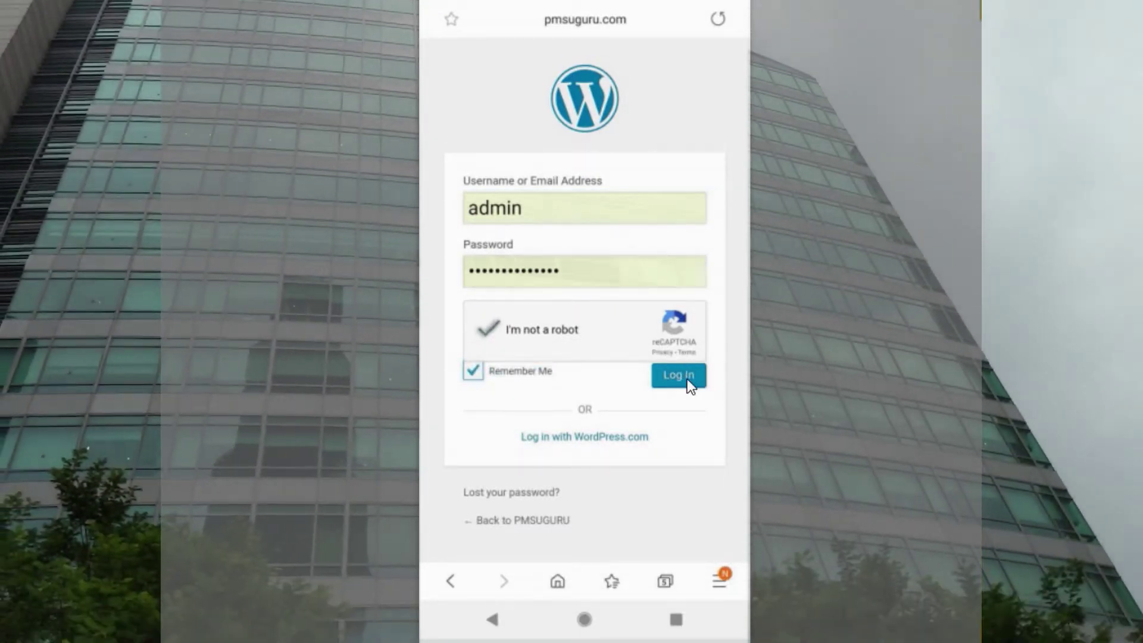
left_click(687, 379)
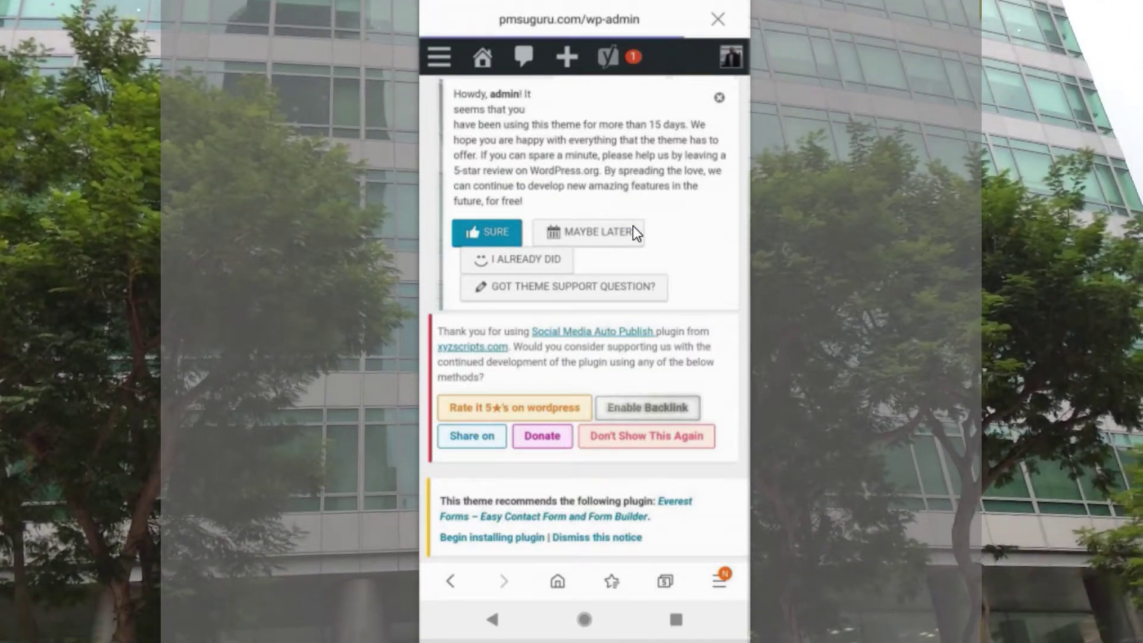
Create a new post via Posts > Add New in the admin menu.
left_click(432, 53)
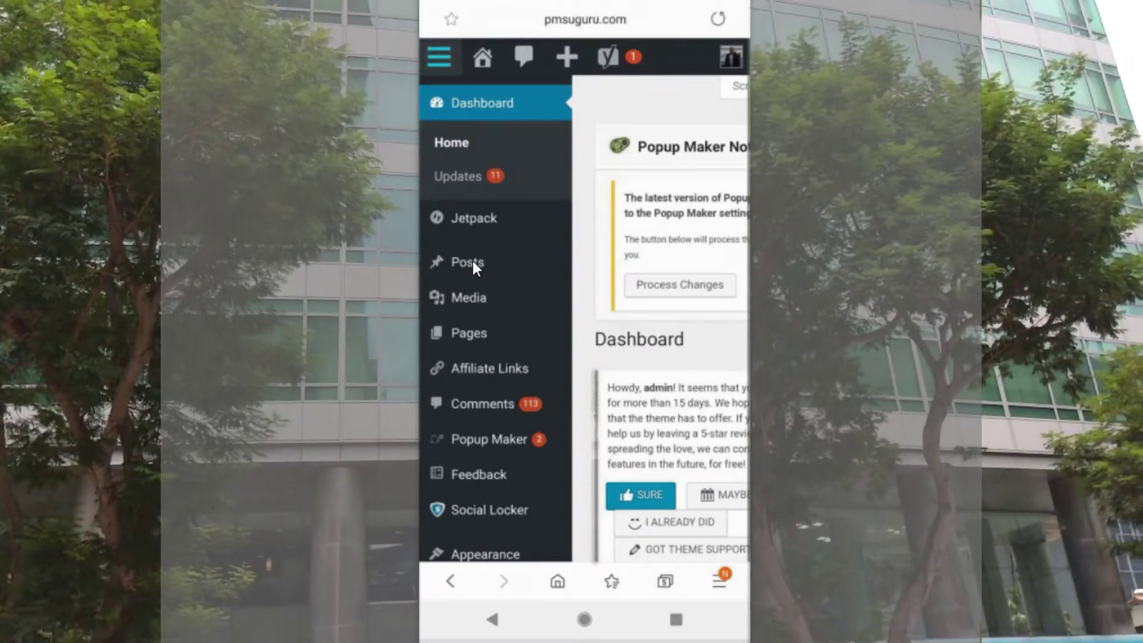
left_click(473, 262)
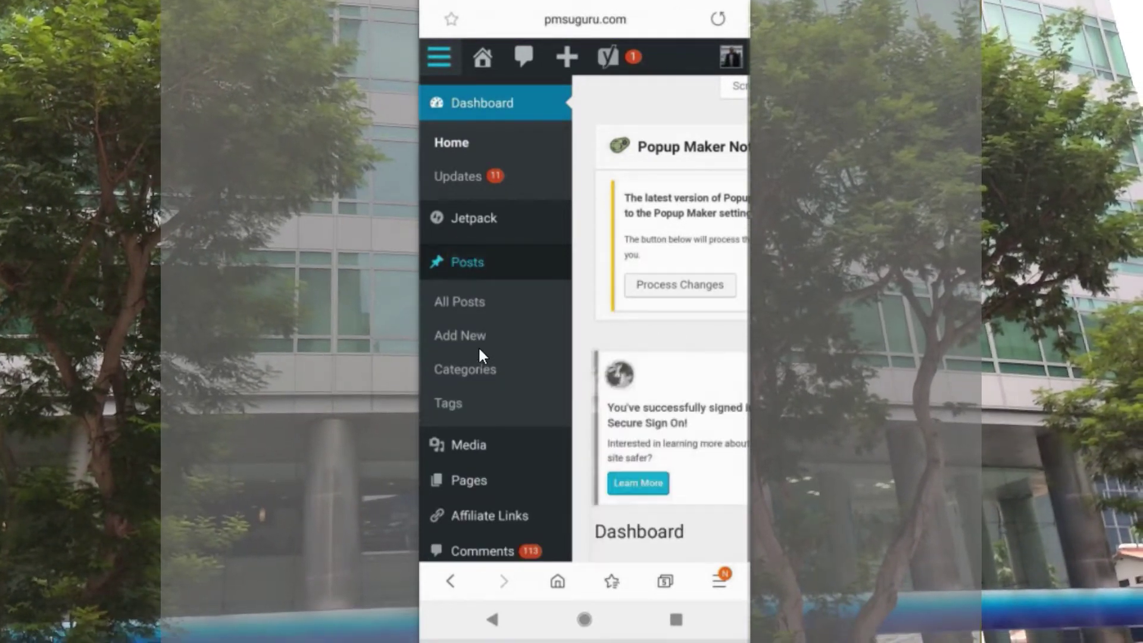
left_click(479, 338)
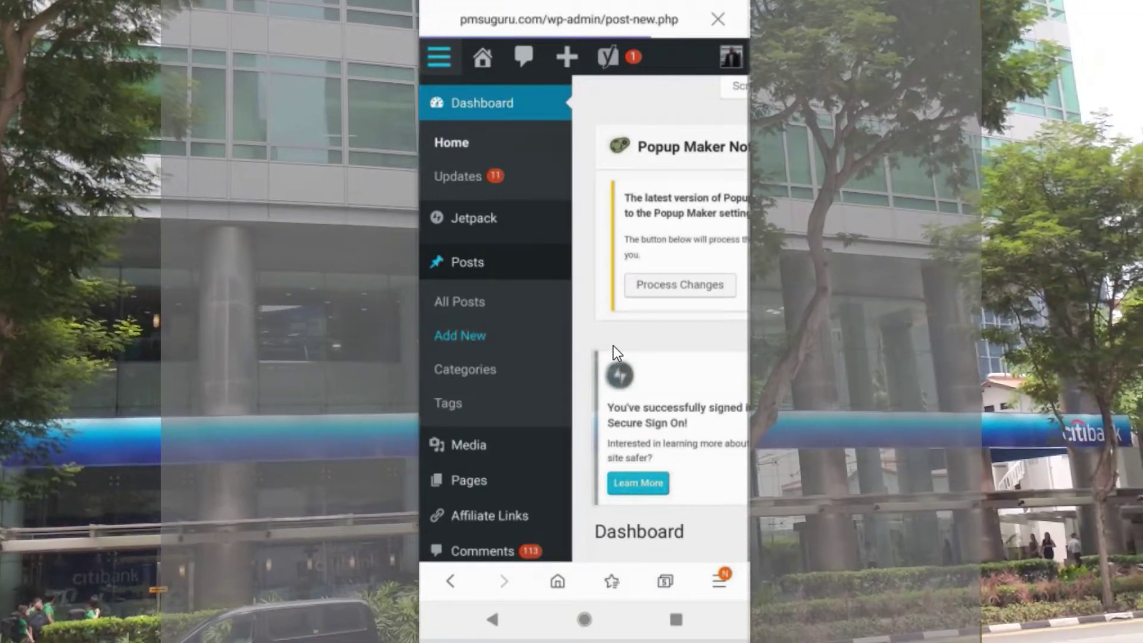
left_click(451, 334)
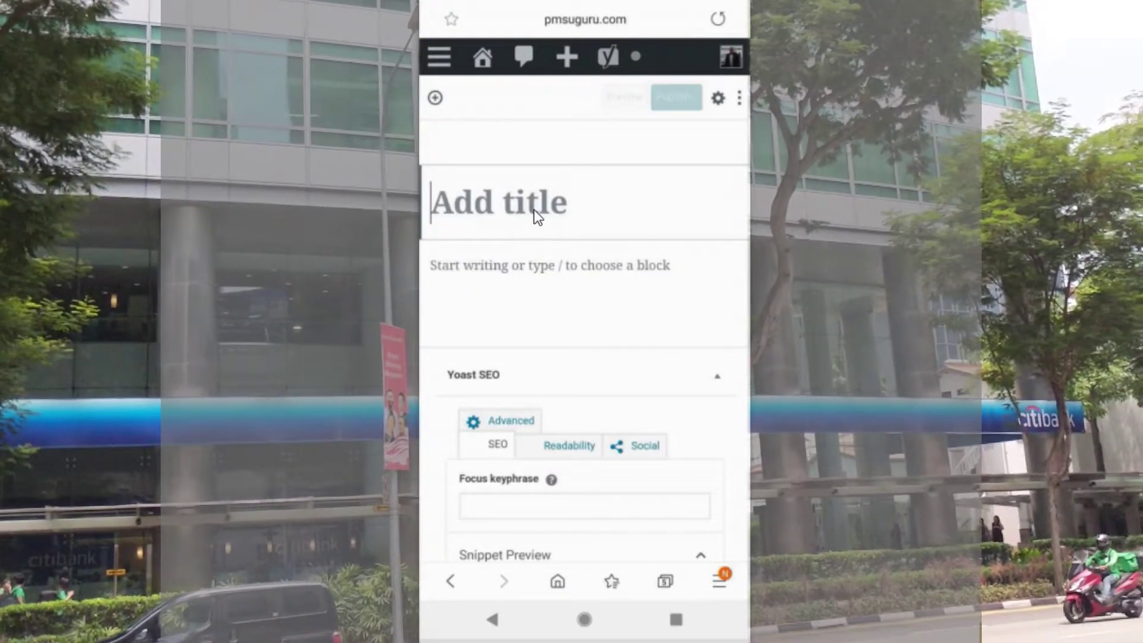
Enter the title '17 tasks that yoy need master in process domaun to clear PMP' and start the body line.
left_click(538, 204)
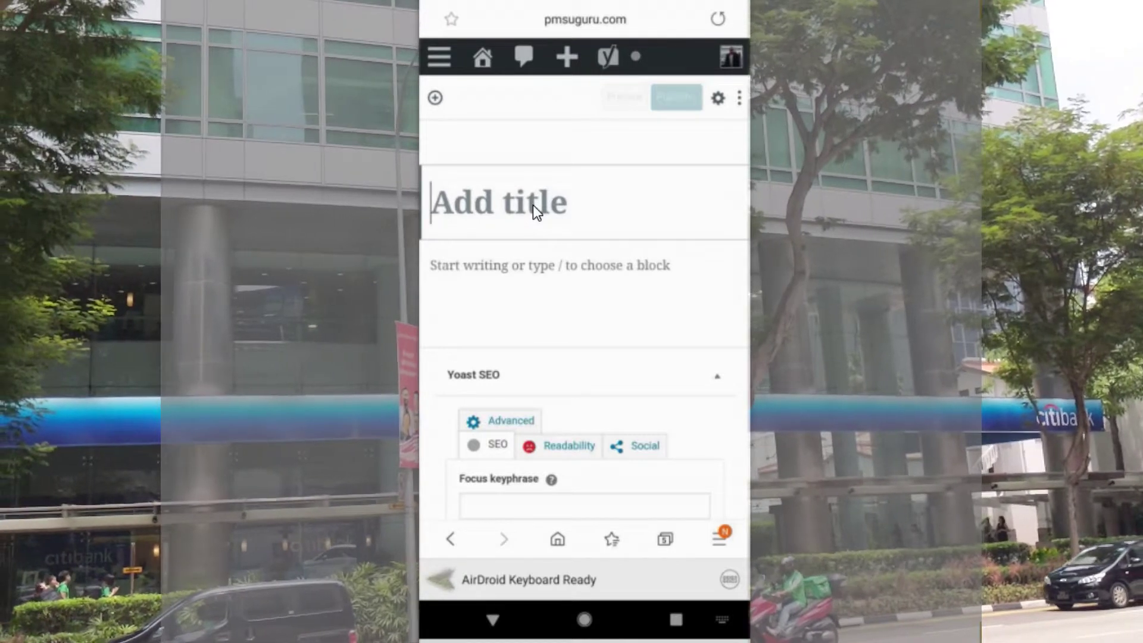
type("1")
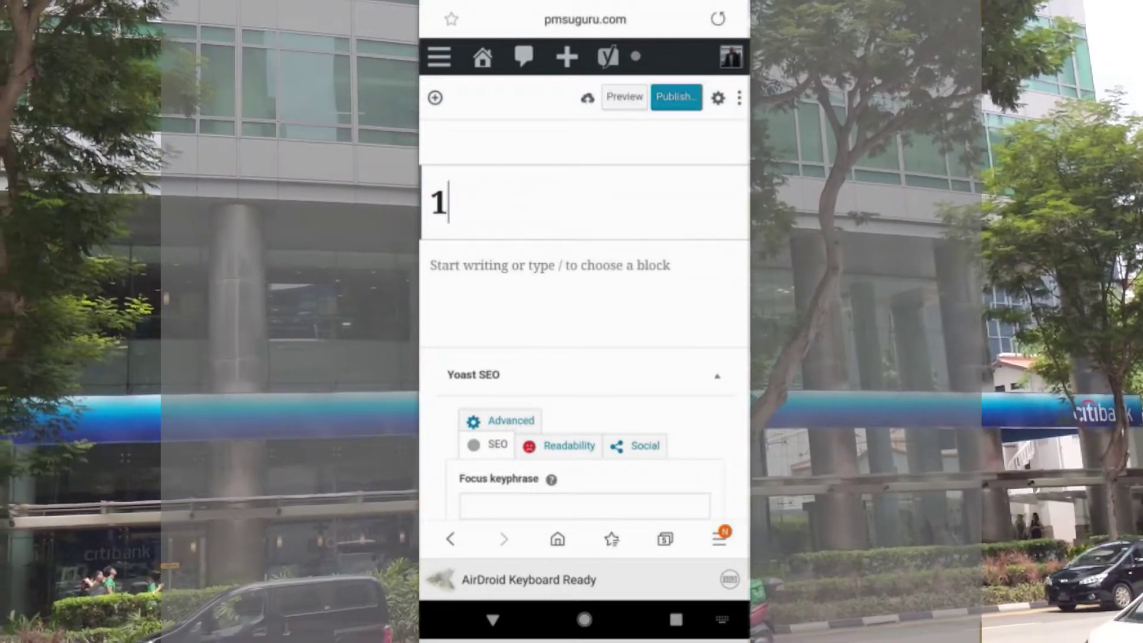
type("7 tasks that yo")
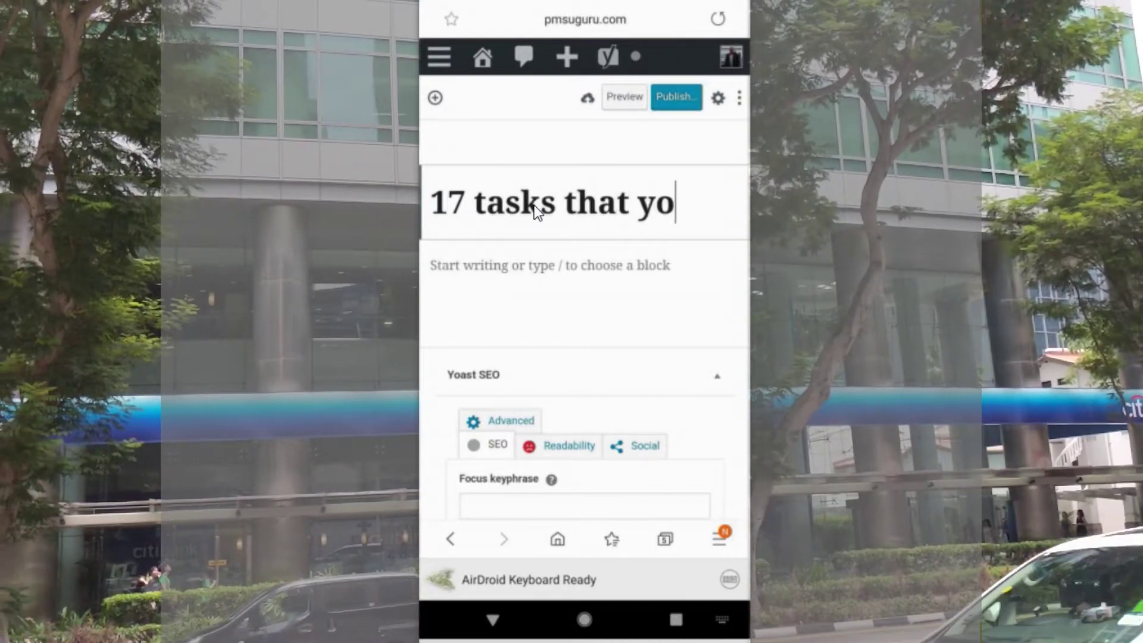
type("y need master ")
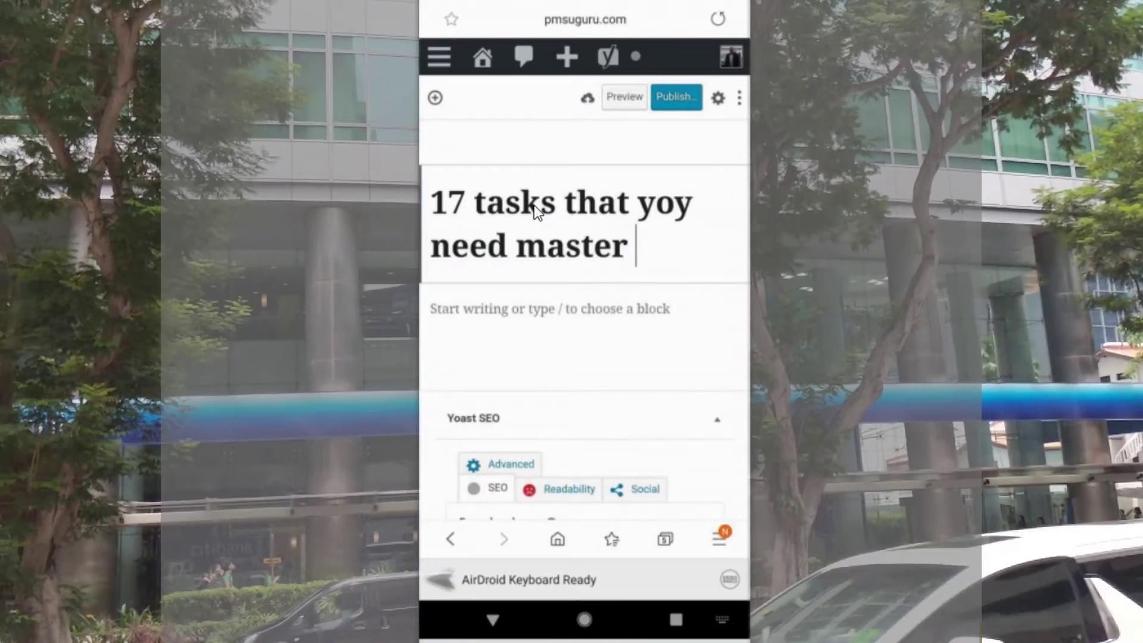
type("in process ")
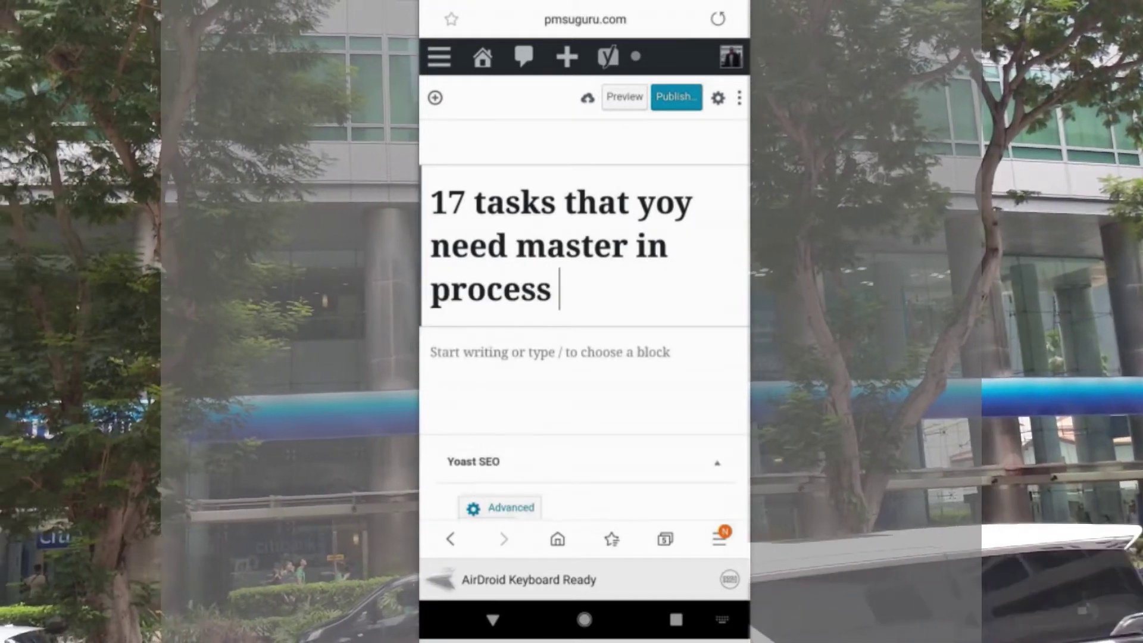
type("domaun t")
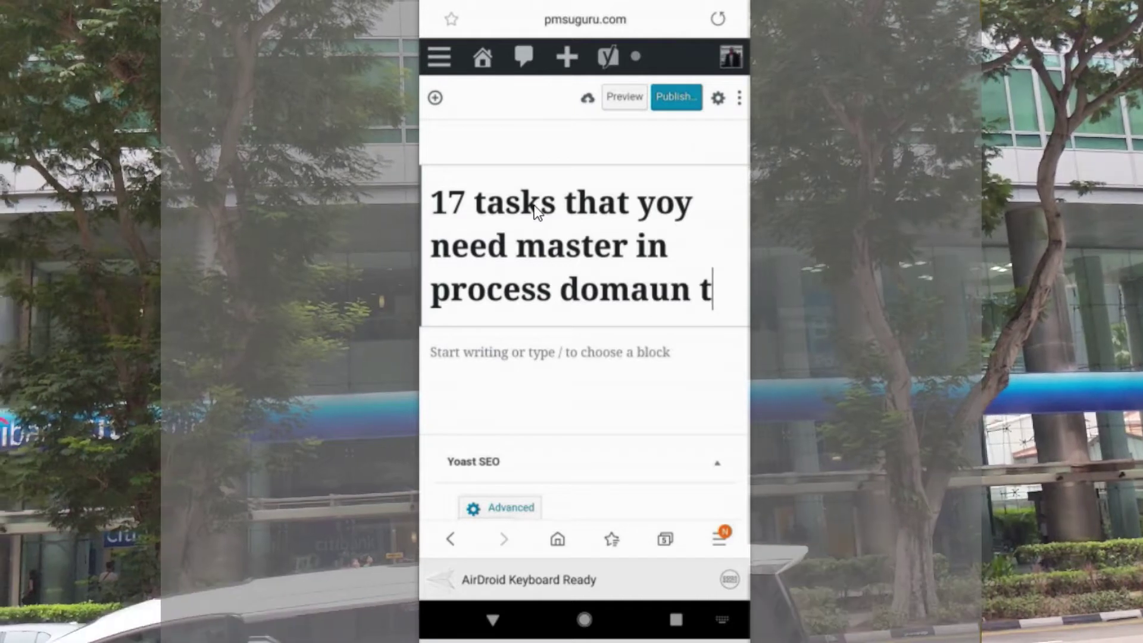
type("o c")
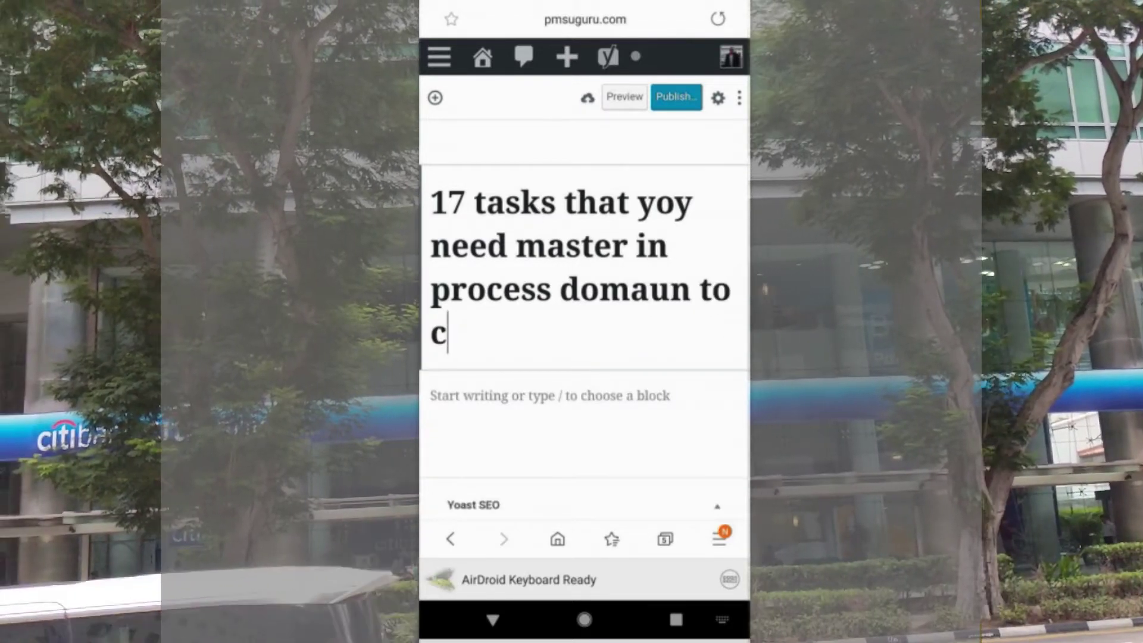
type("lw")
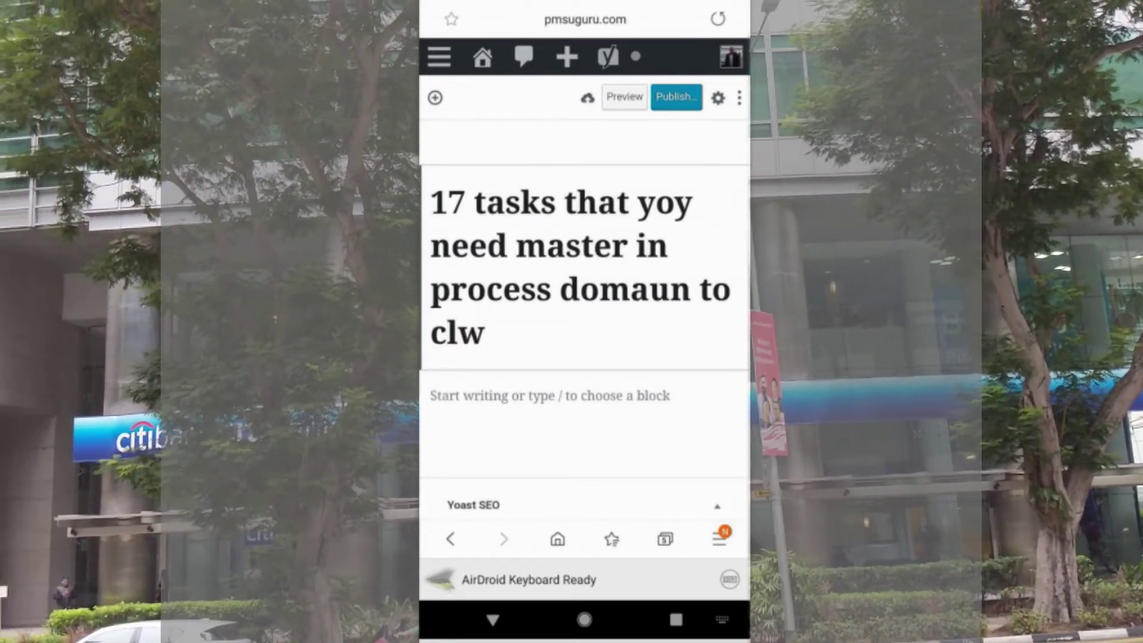
key("BackSpace")
type("ear PMP")
key("Return")
type("Look at this")
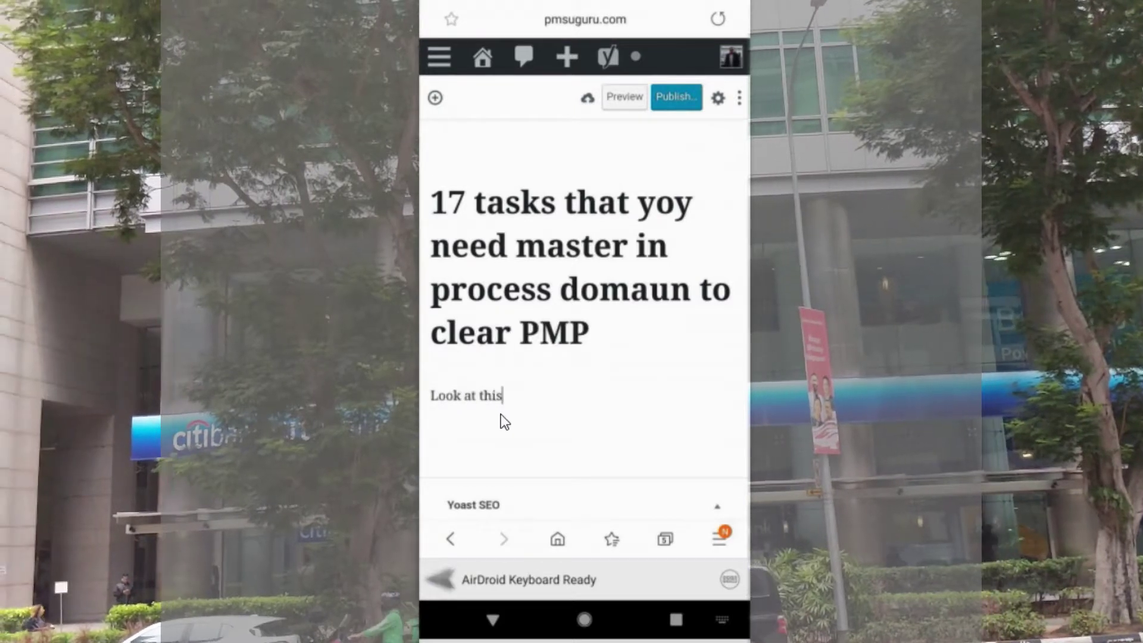
type(" s")
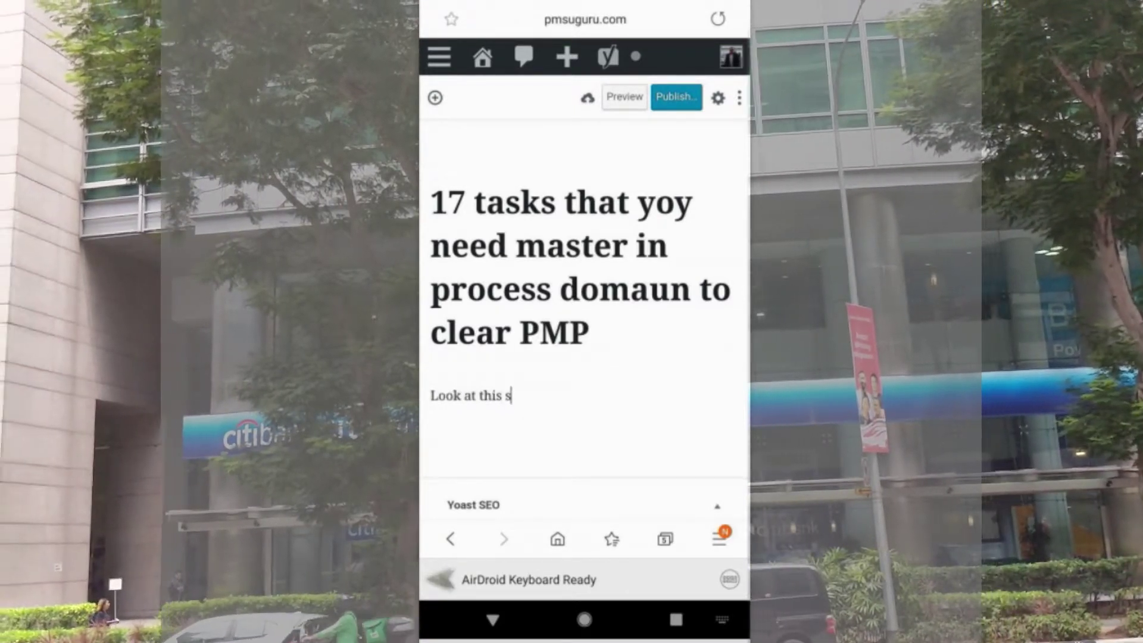
type("pacr")
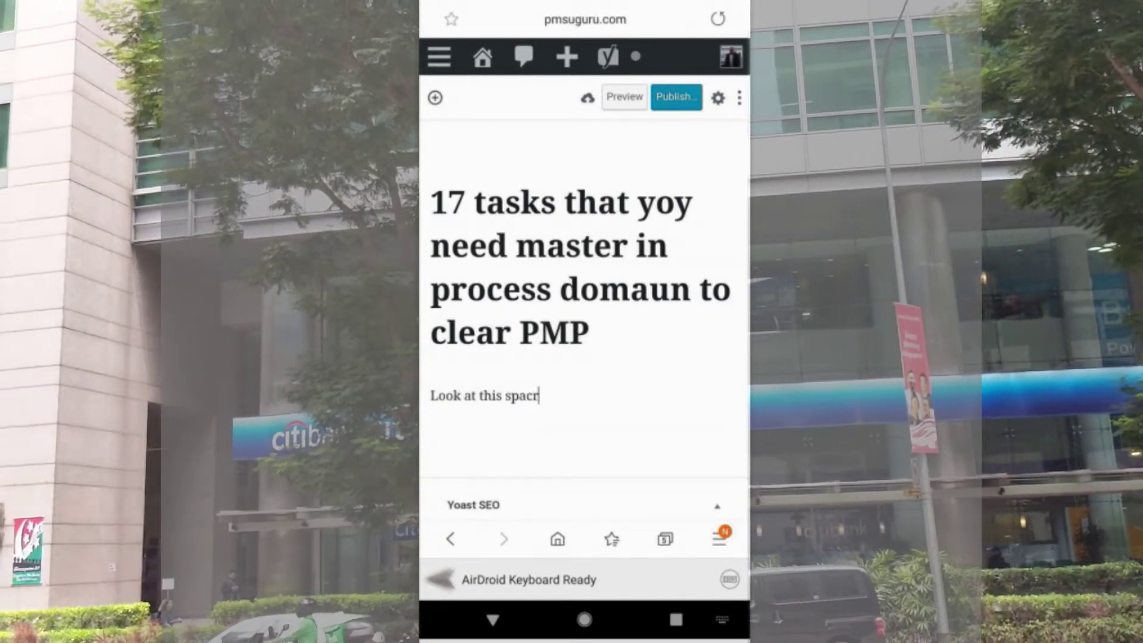
key("BackSpace")
type("e for f")
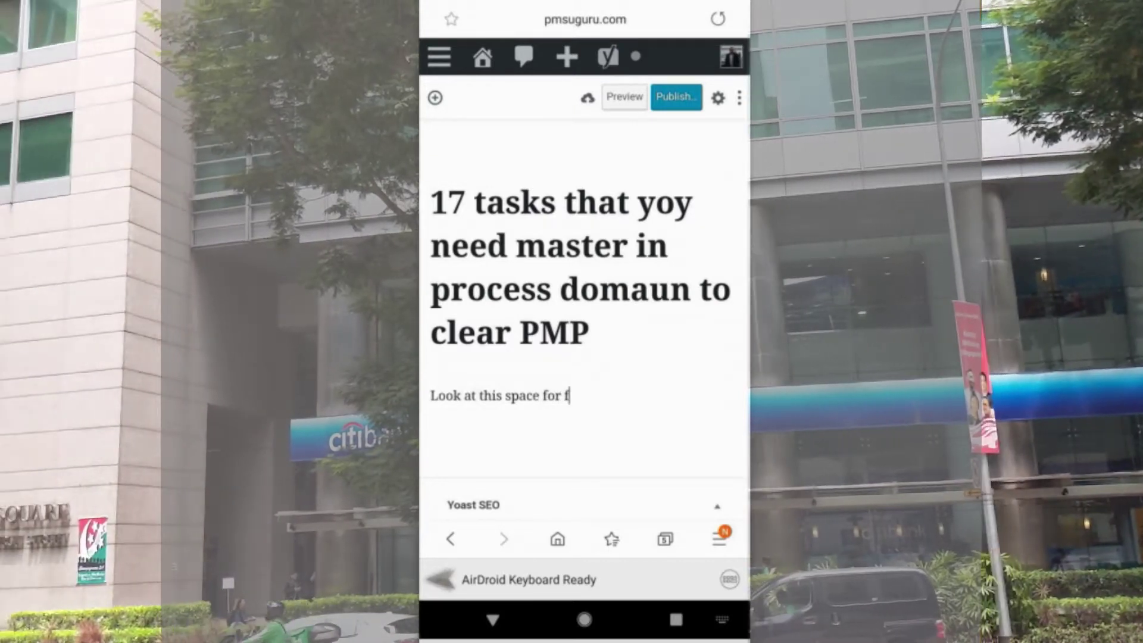
type("uture")
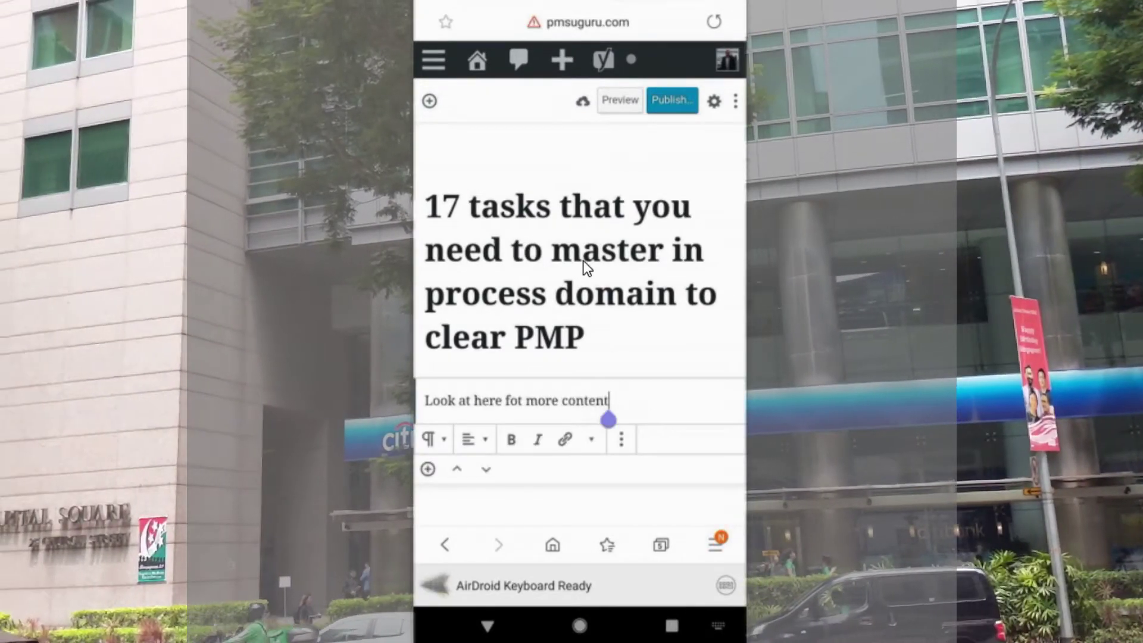
Fix the title typos and correct 'fot' to 'for' in the body line.
left_click(581, 254)
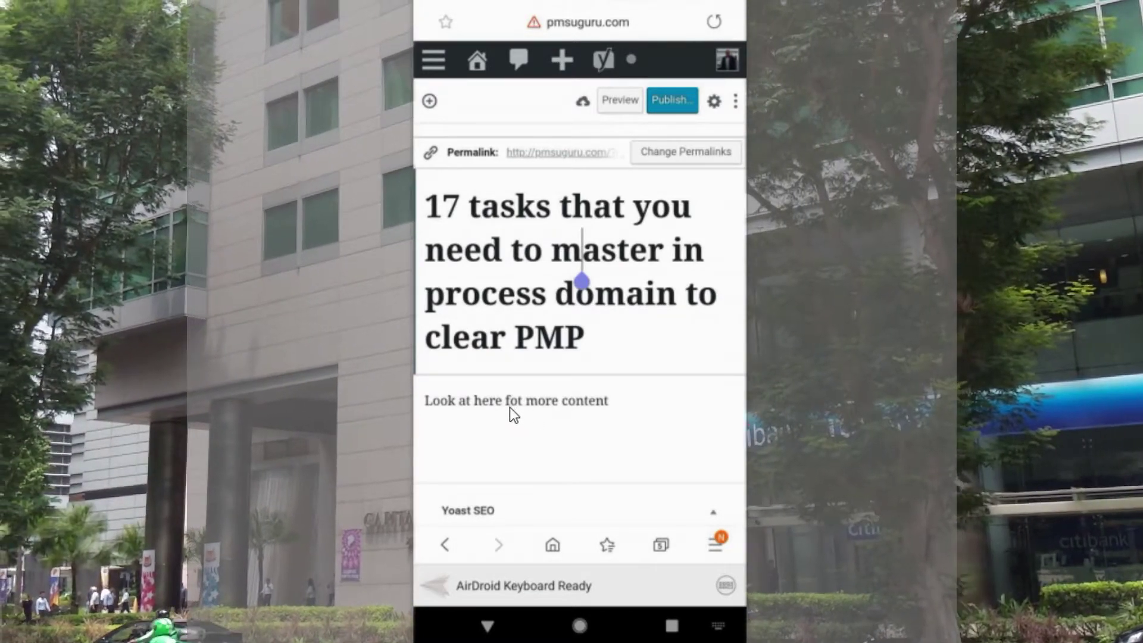
left_click(520, 402)
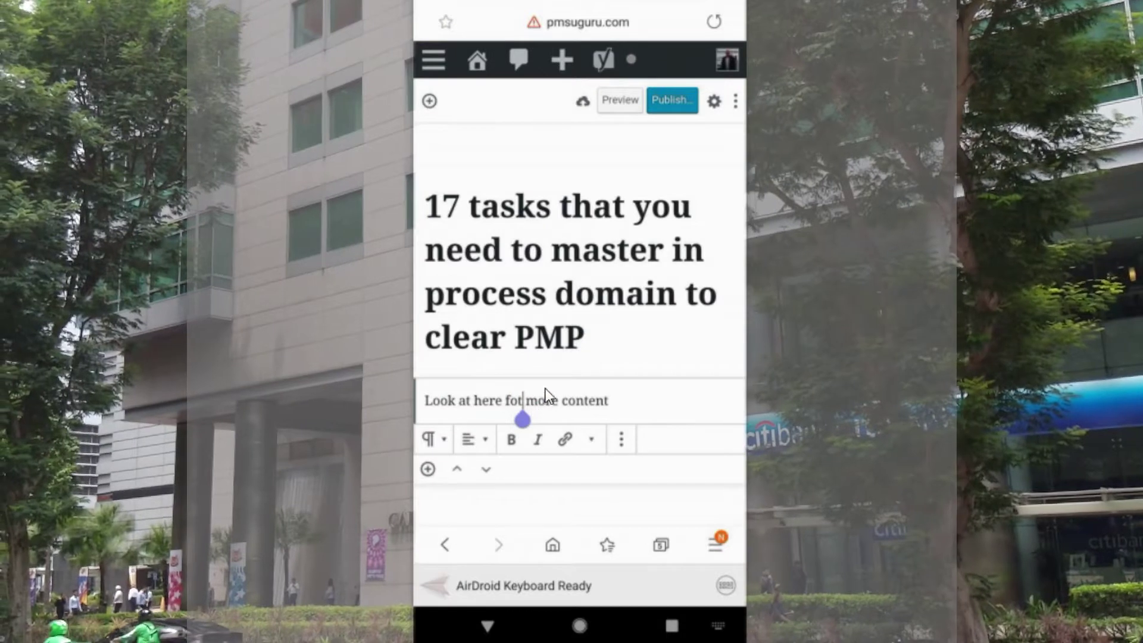
key("BackSpace")
type("r")
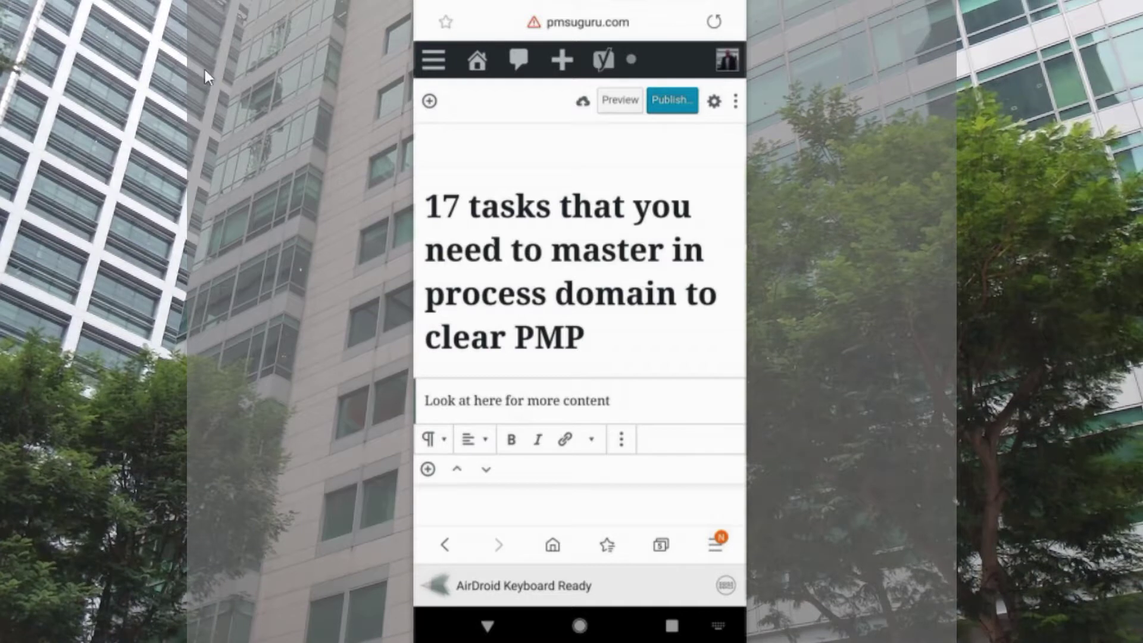
Open the admin menu, revisit the title and body, and bring up the Yoast SEO panel.
left_click(433, 58)
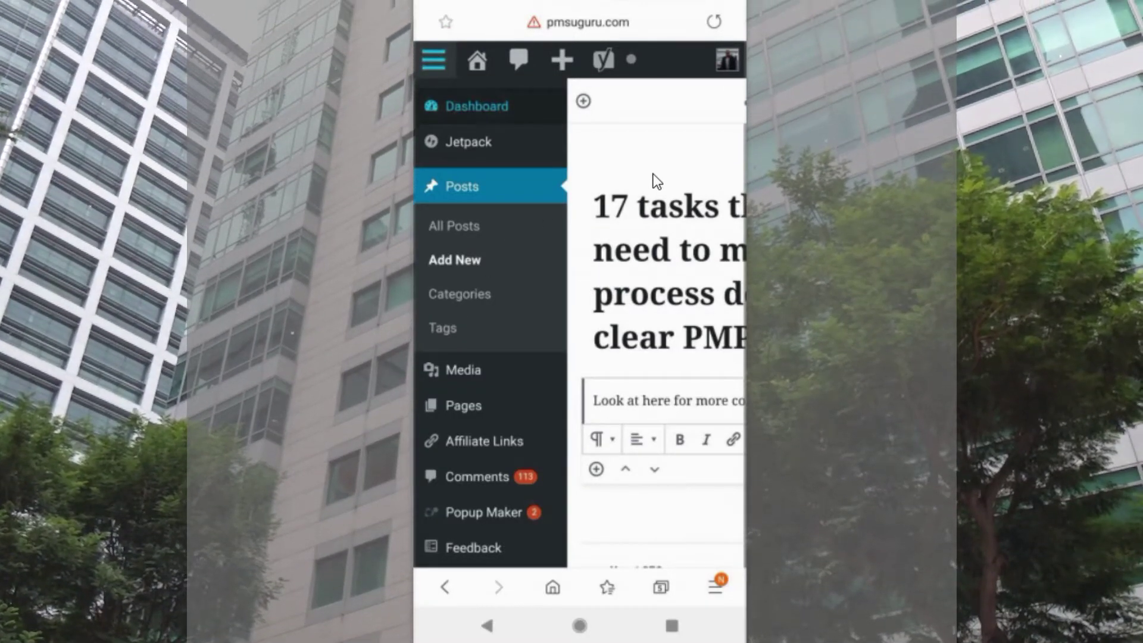
left_click(659, 213)
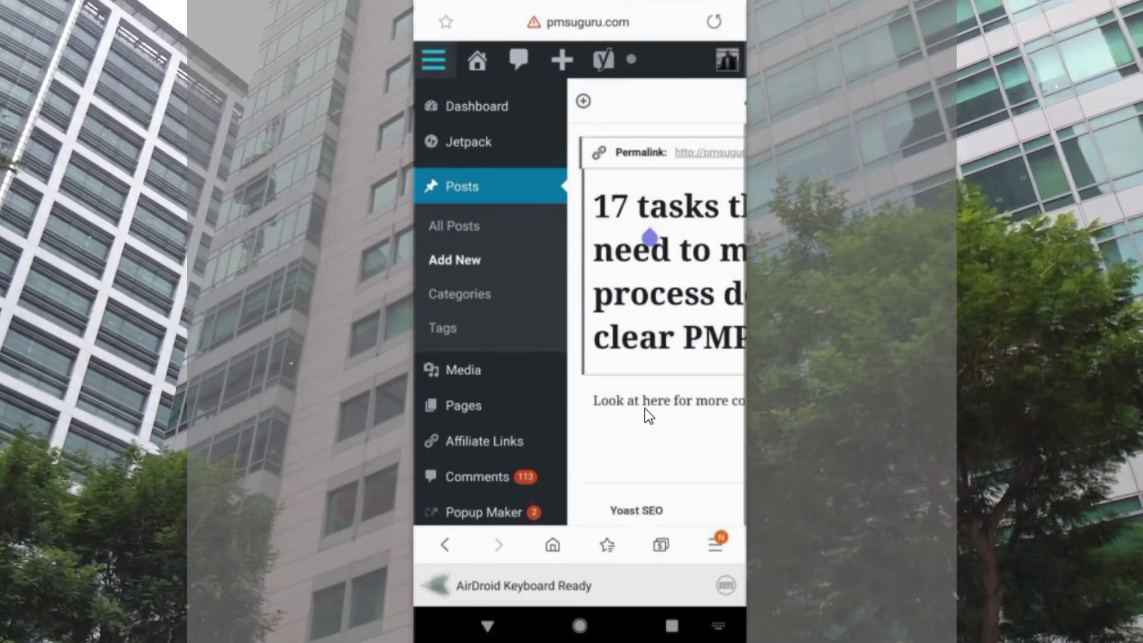
left_click(644, 409)
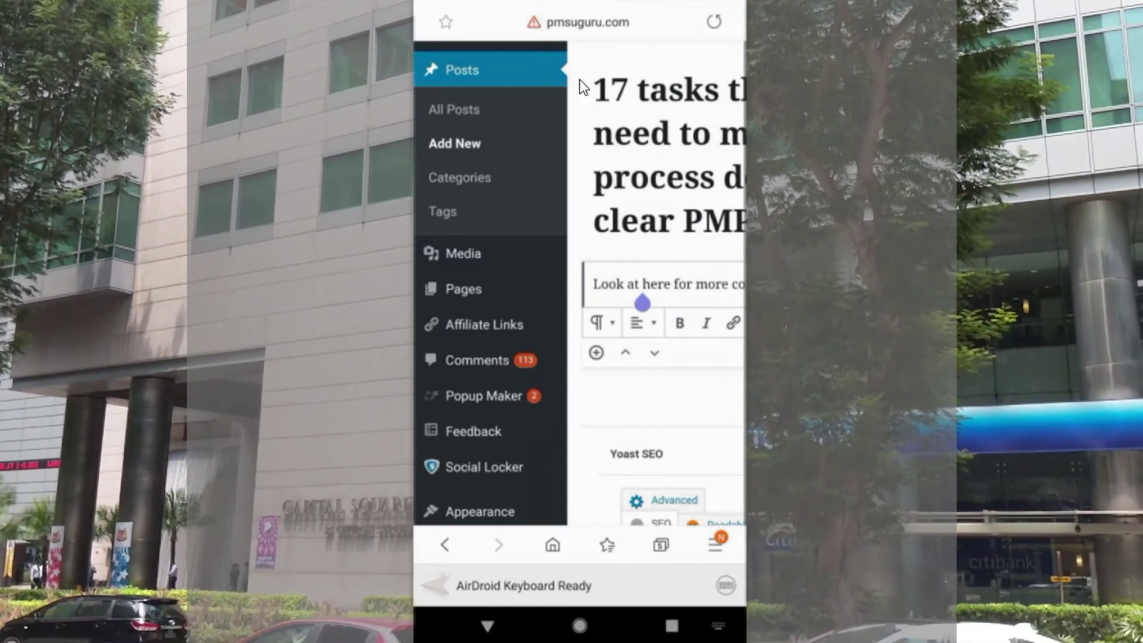
left_click(574, 74)
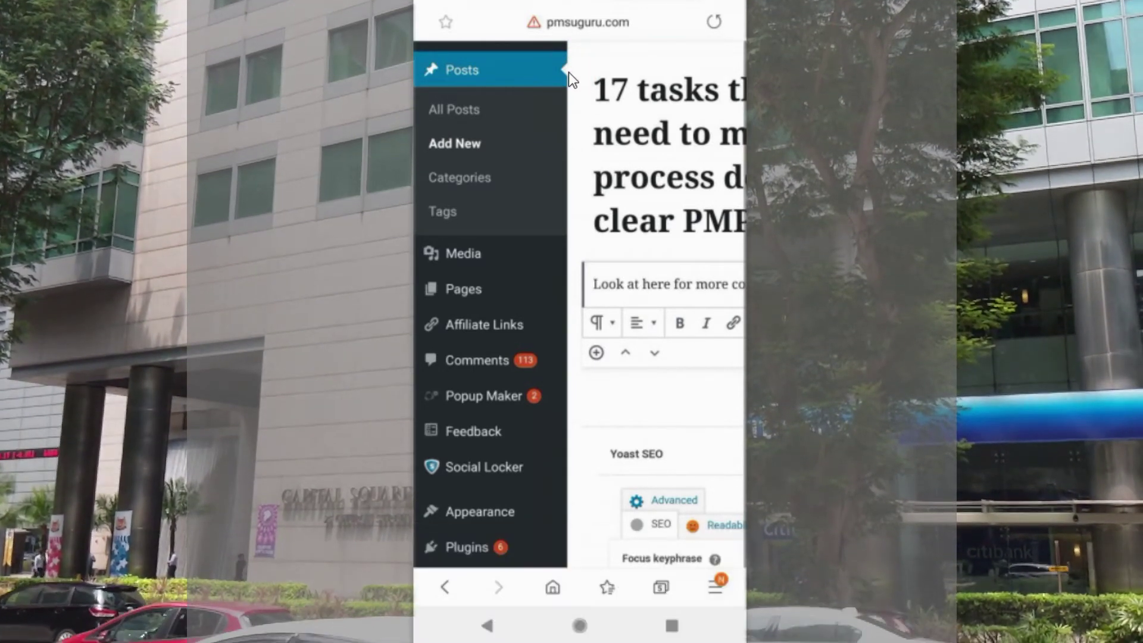
left_click(569, 71)
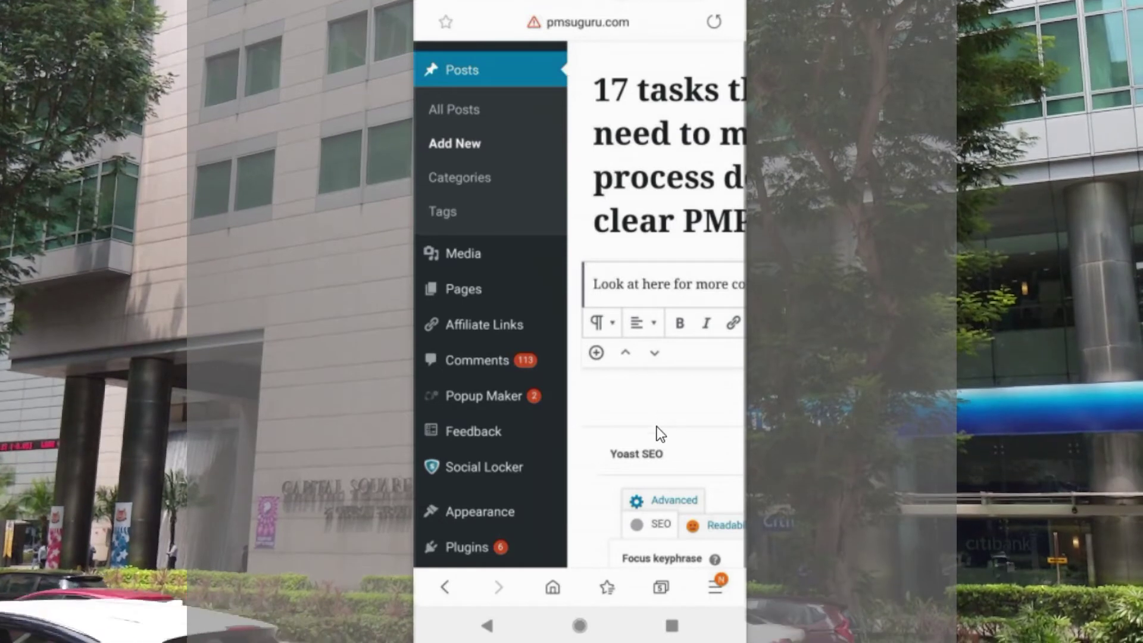